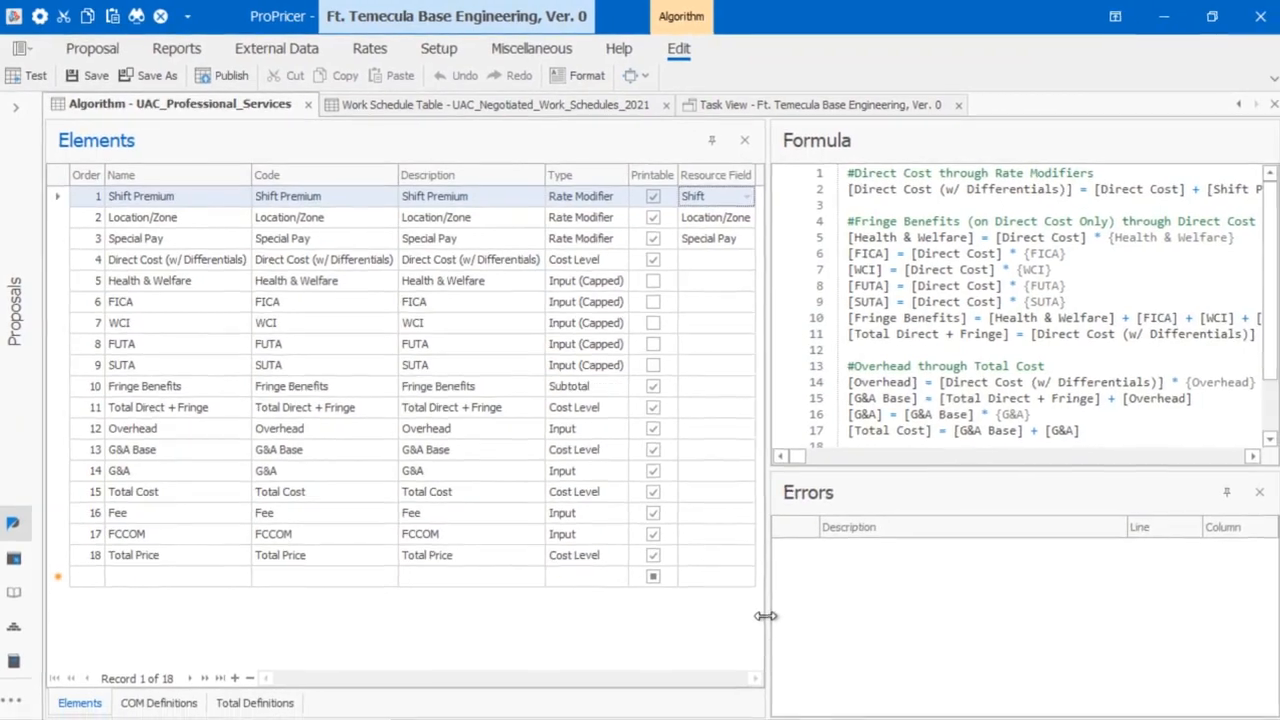
Widen the formula area and show the UAC_Negotiated_Work_Schedules_2021 work schedule table.
mouse_move(767, 614)
left_mouse_down()
mouse_move(169, 600)
mouse_move(181, 608)
left_mouse_up()
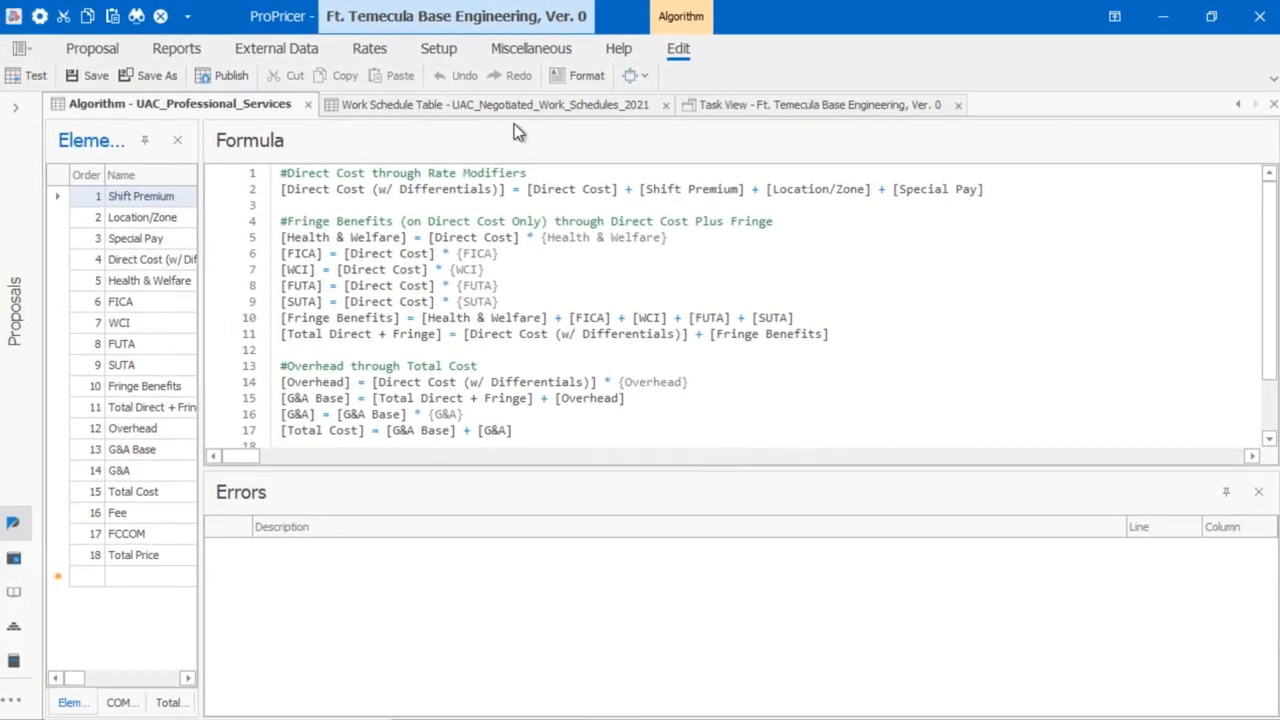
left_click(516, 106)
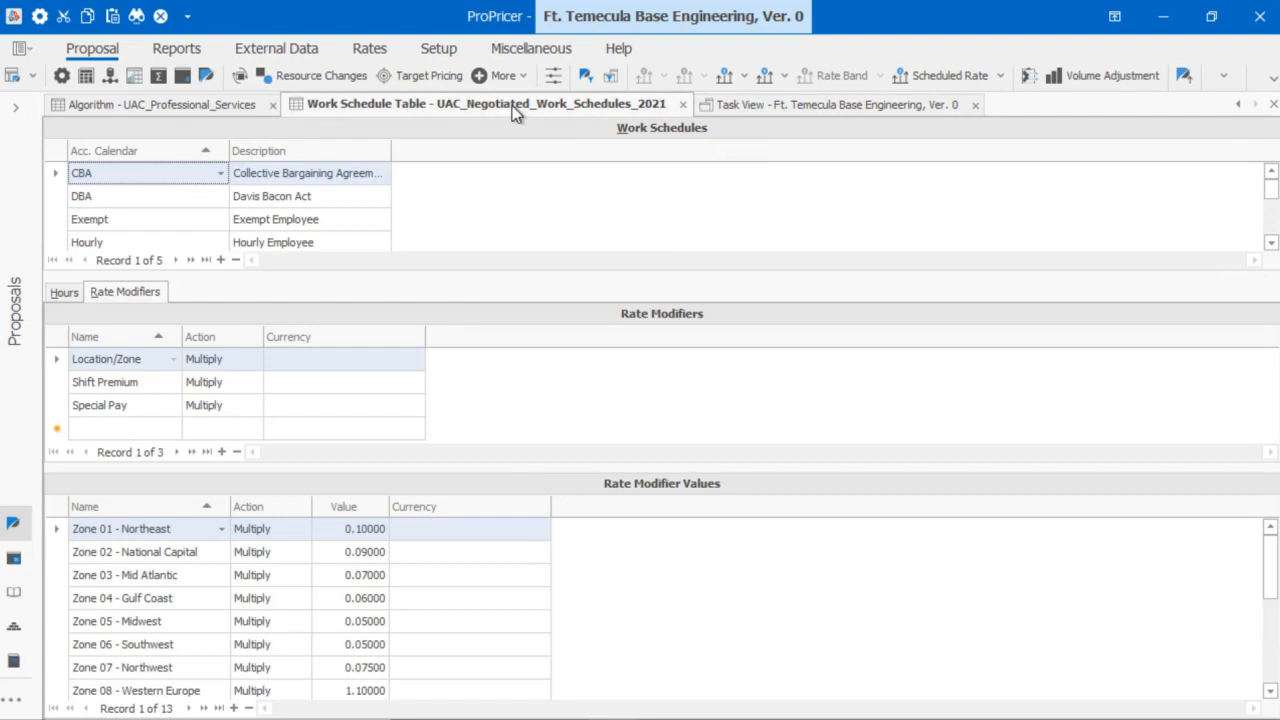
Review the Exempt schedule's Shift Premium and Special Pay modifiers, highlighting Overtime at 0.50000.
left_click(53, 221)
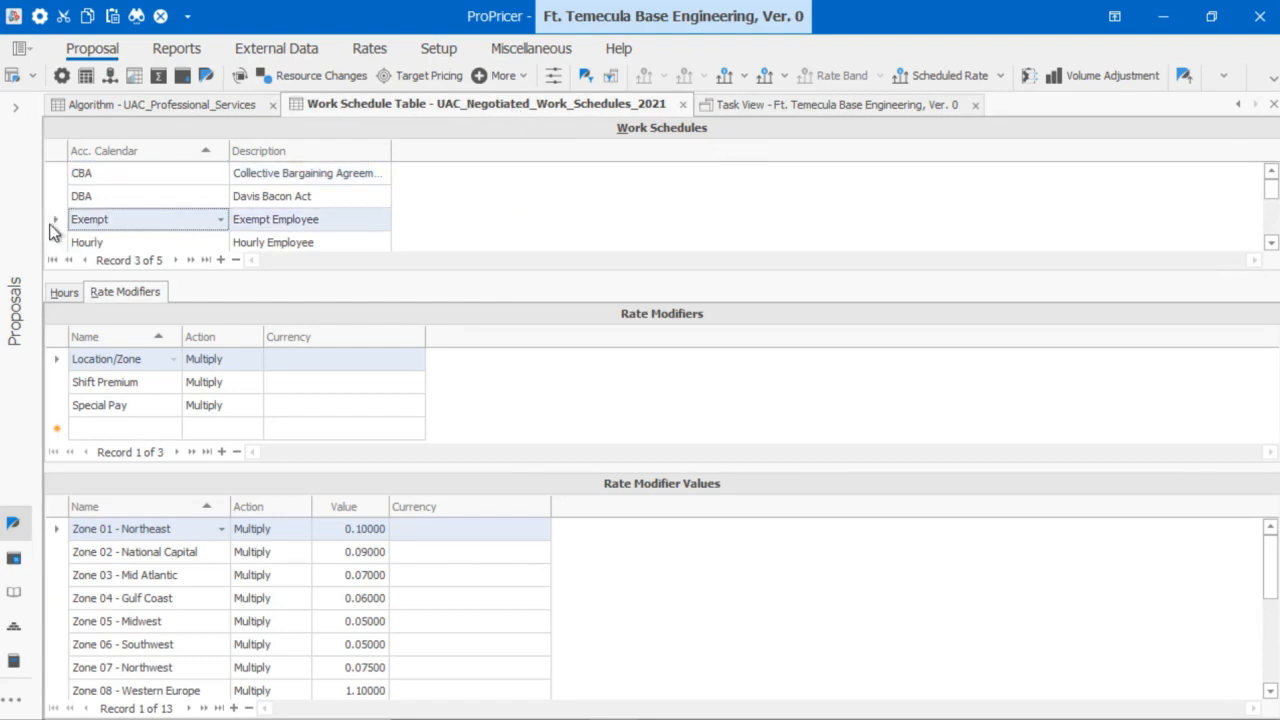
left_click(55, 383)
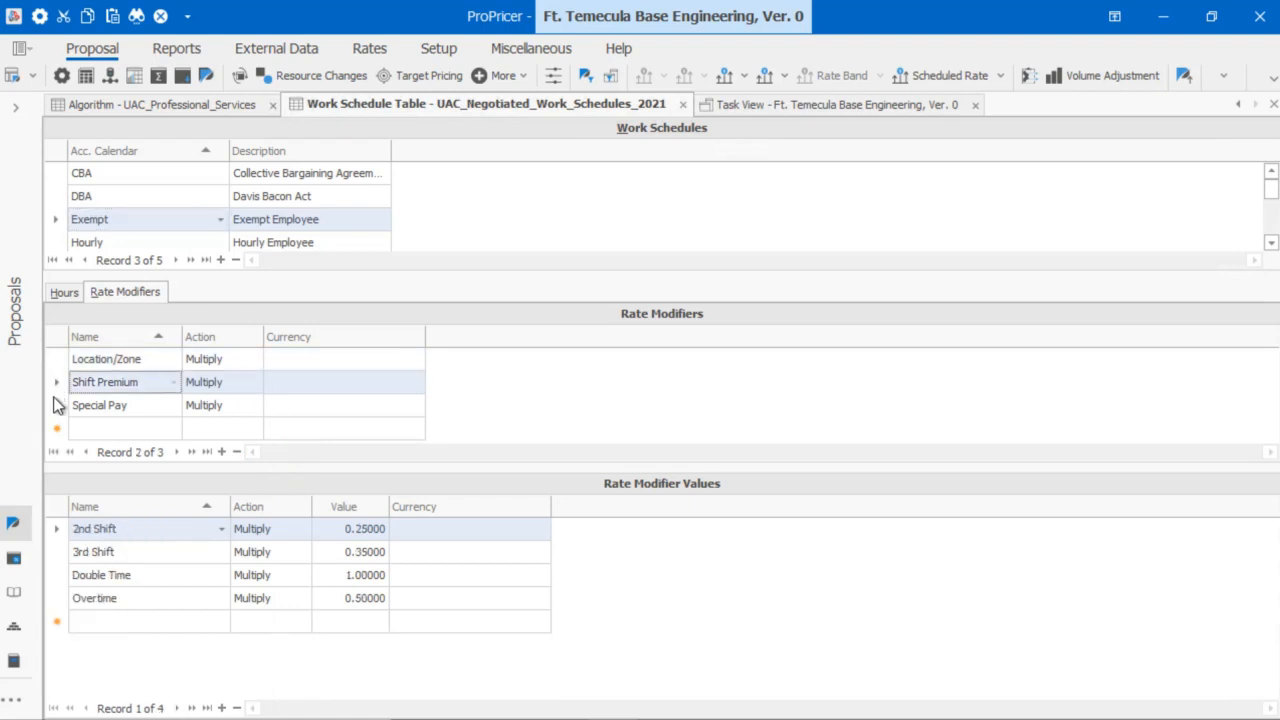
left_click(55, 405)
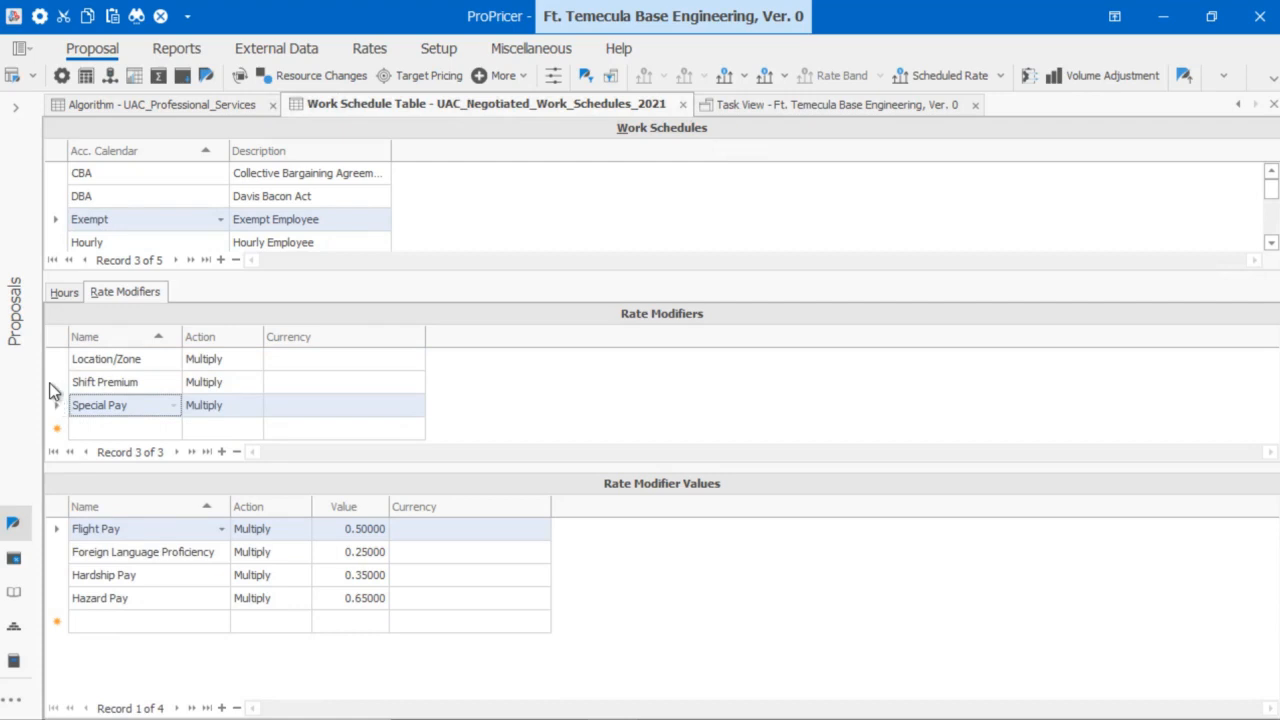
left_click(52, 385)
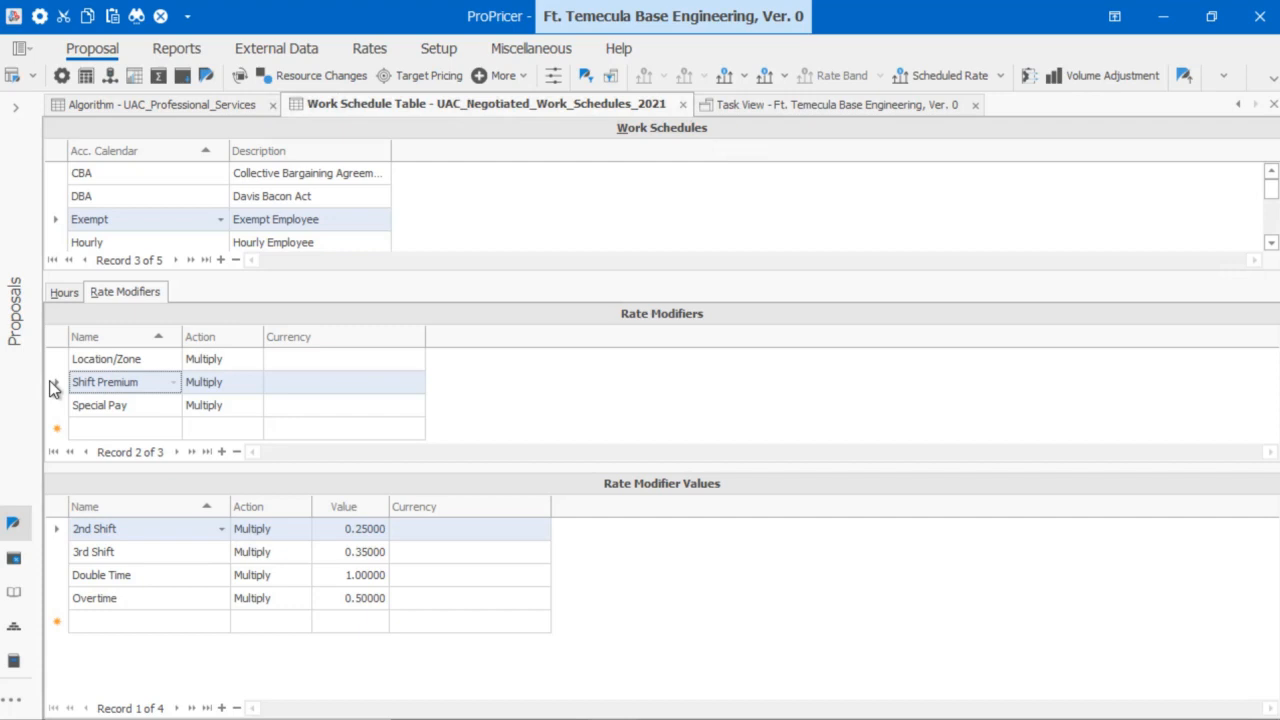
left_click_drag(50, 382, 56, 525)
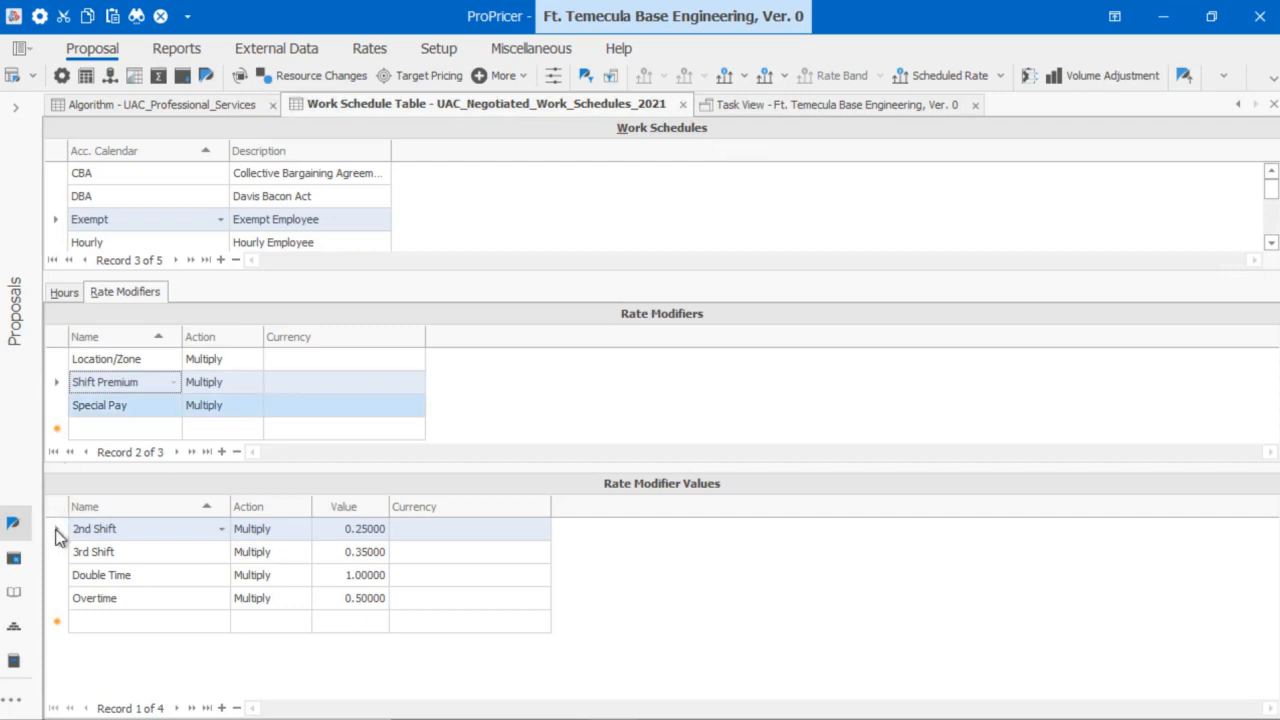
left_click(54, 382)
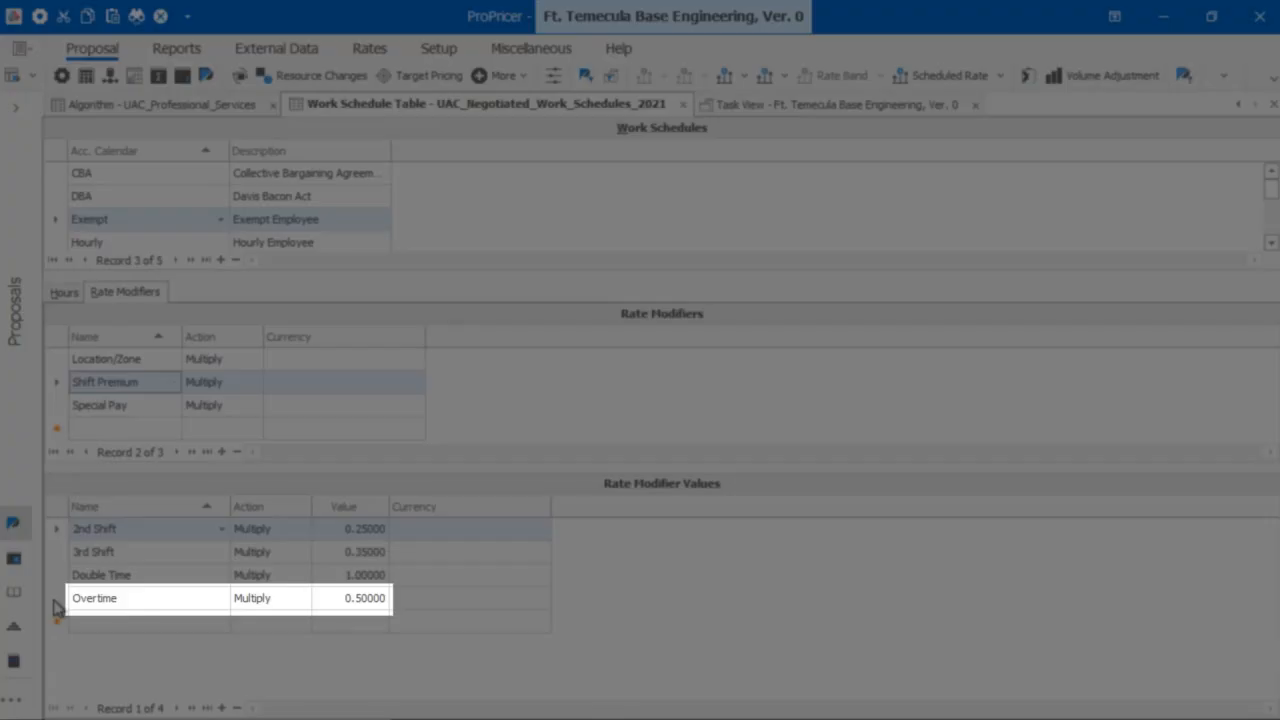
left_click(55, 603)
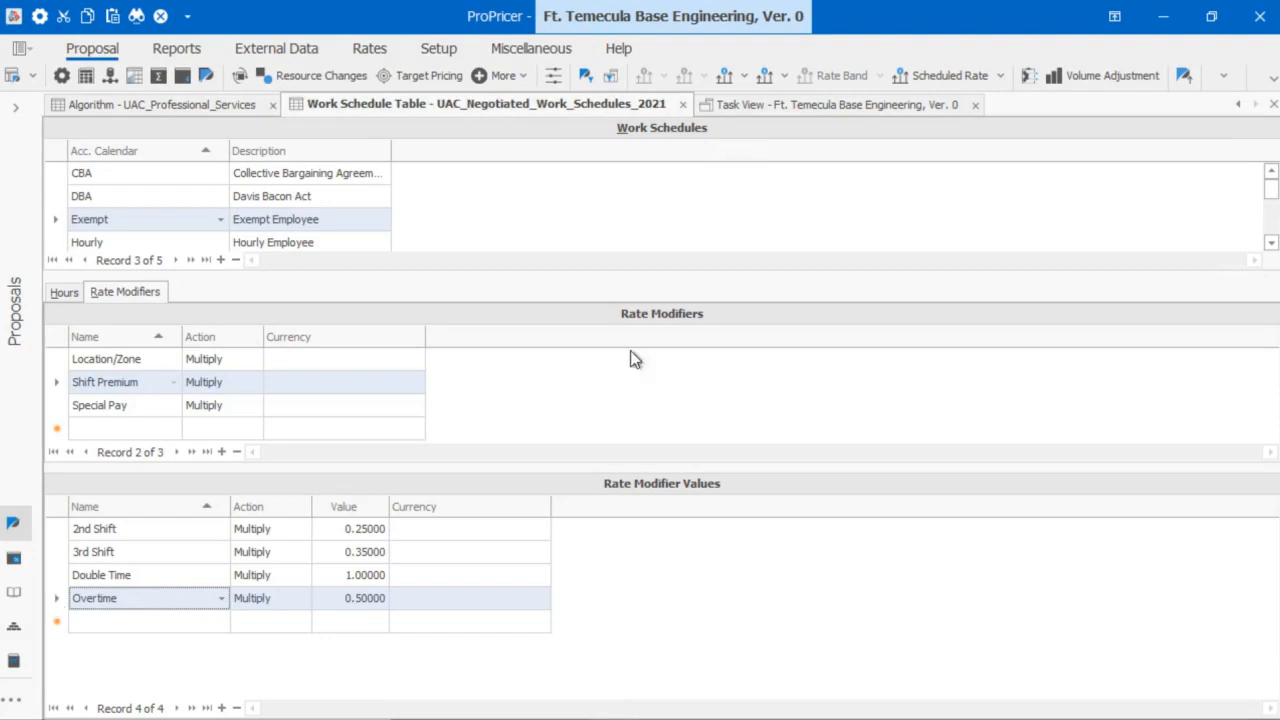
Switch to Task View and display the resources of task 009 Labor.
left_click(833, 105)
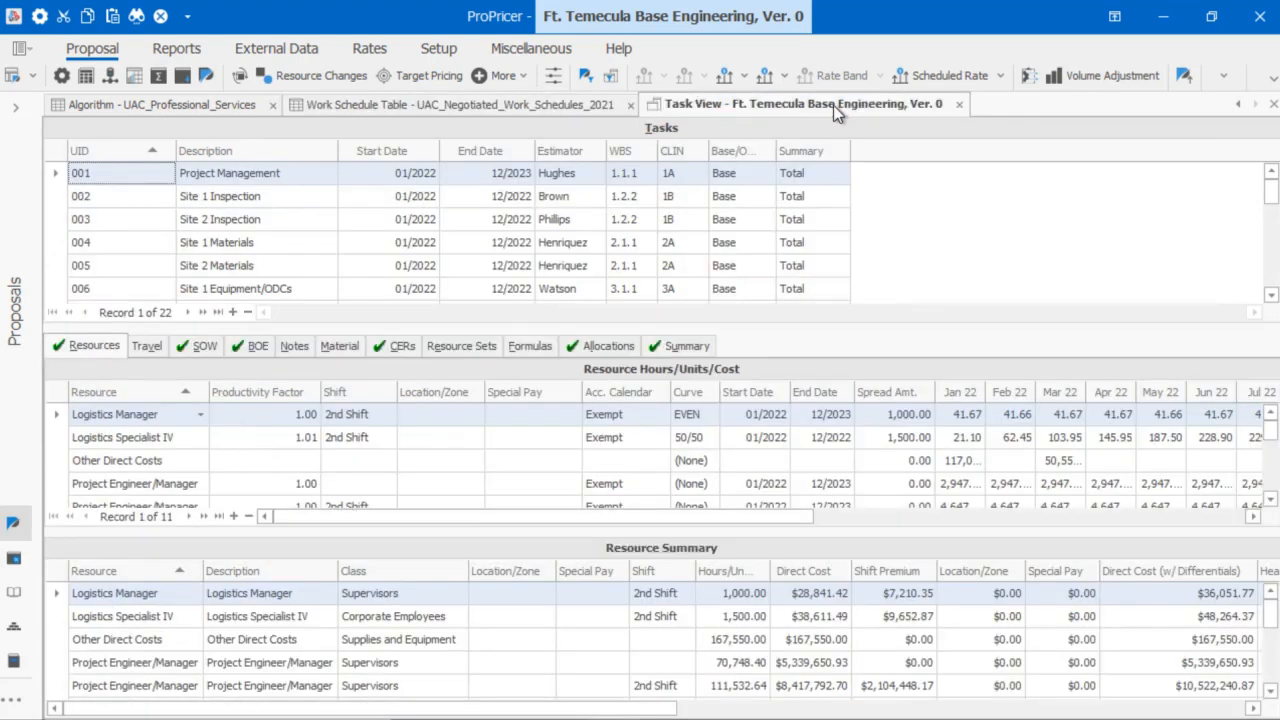
left_click(1271, 295)
left_click(1271, 295)
left_click(1271, 295)
left_click(1271, 295)
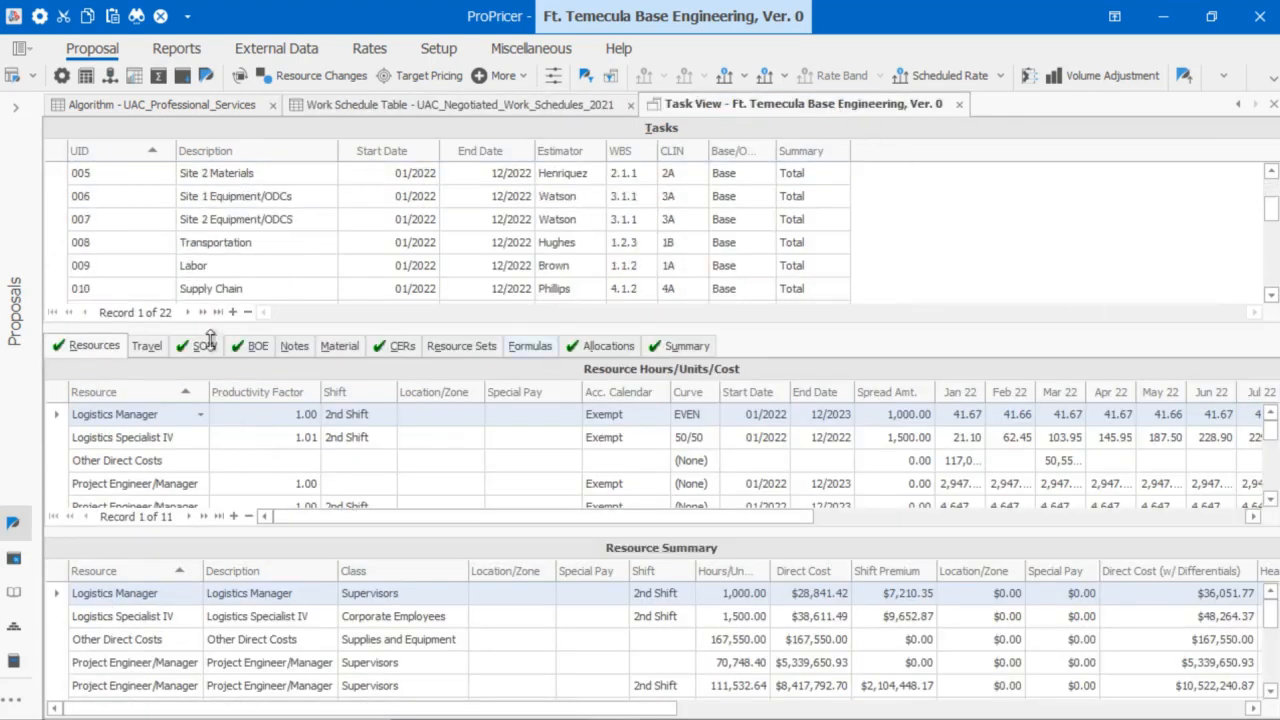
left_click(57, 266)
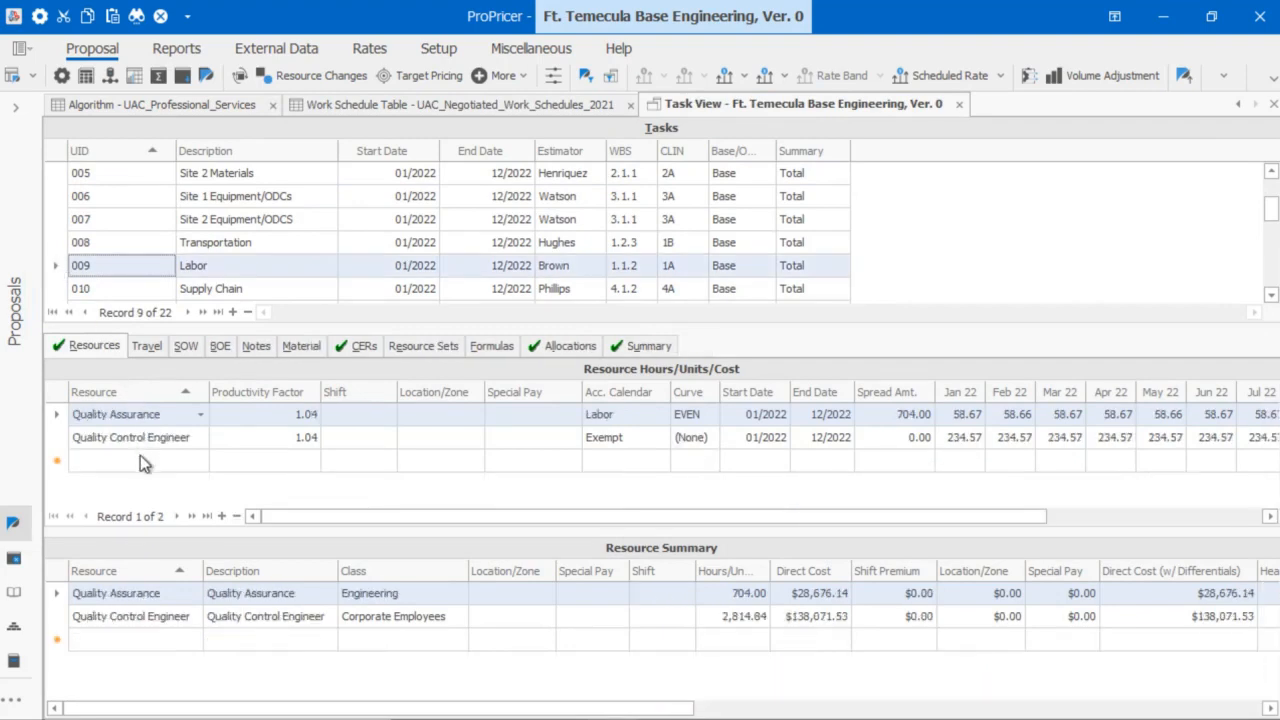
Add a Logistics Manager resource to Labor with a spread amount of 500.
left_click(140, 456)
type("Logistics Manager")
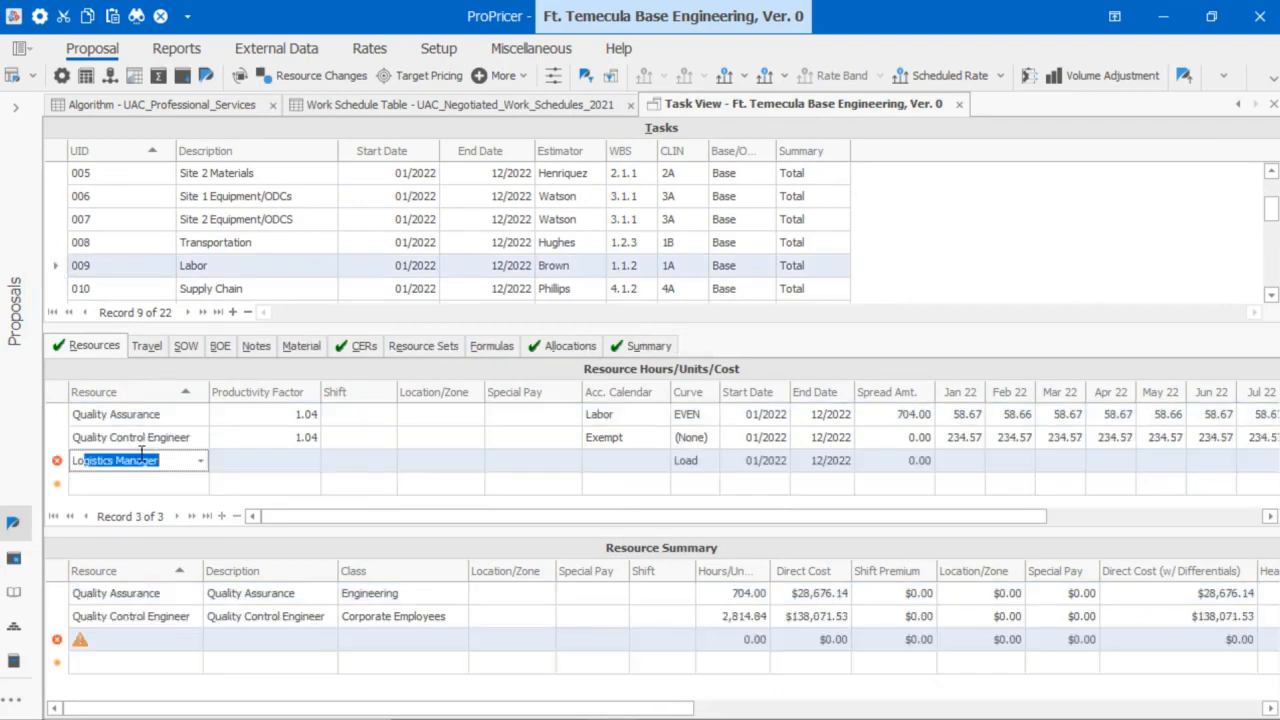
left_click(900, 461)
type("500")
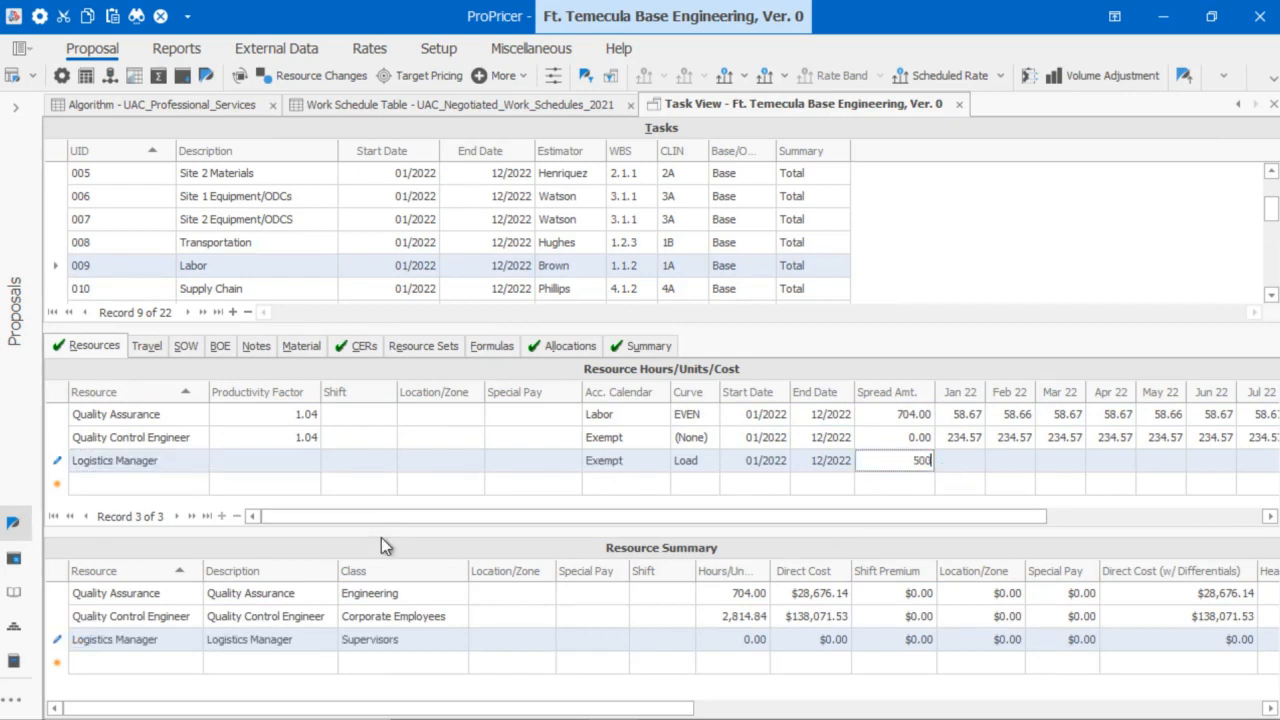
key("Return")
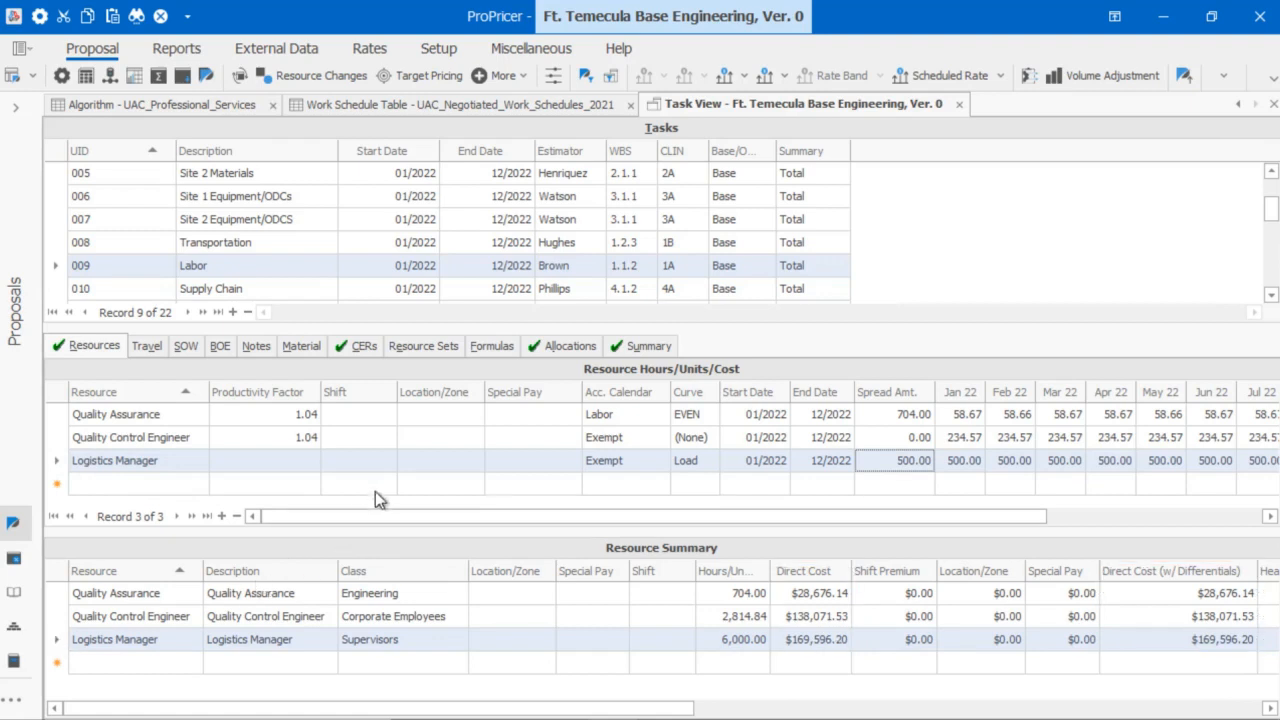
Set the Logistics Manager's shift to Overtime and save, adding an $84,798.10 shift premium.
left_click(387, 463)
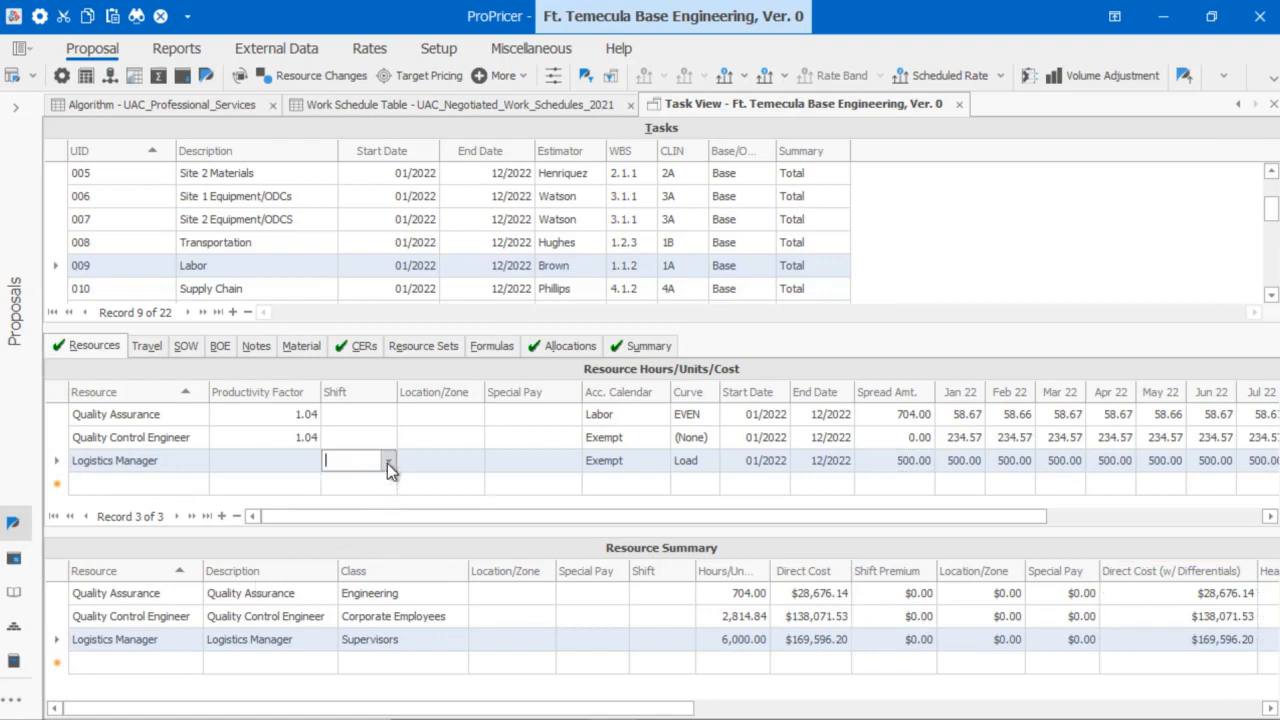
left_click(387, 463)
left_click(369, 537)
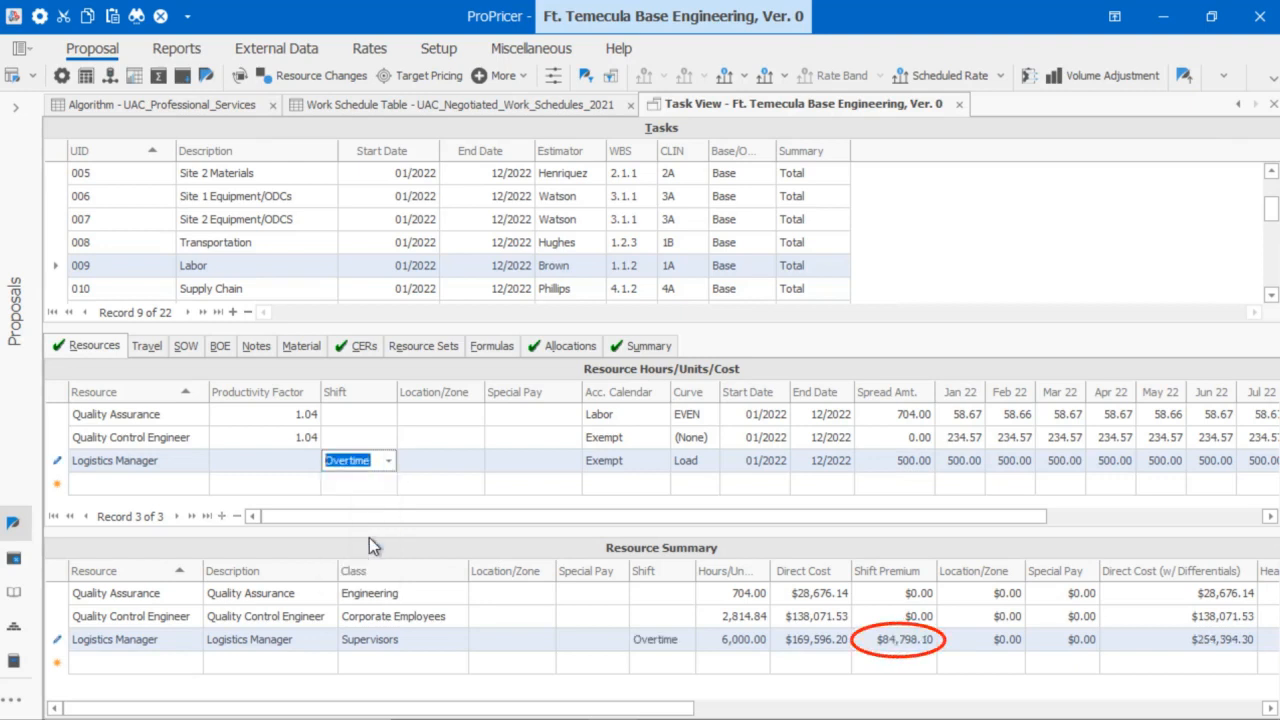
key("ctrl+s")
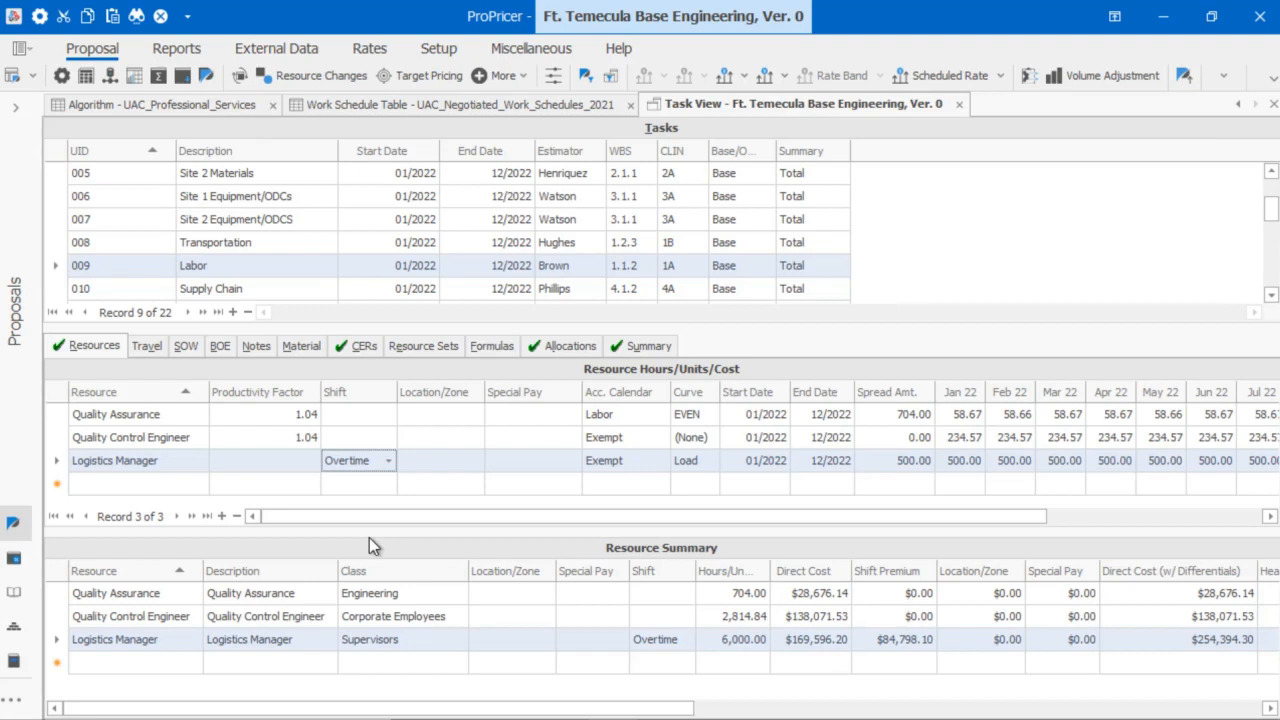
Assign Zone 03 as the Logistics Manager's location, adding $11,871.73.
left_click(478, 471)
left_click(477, 465)
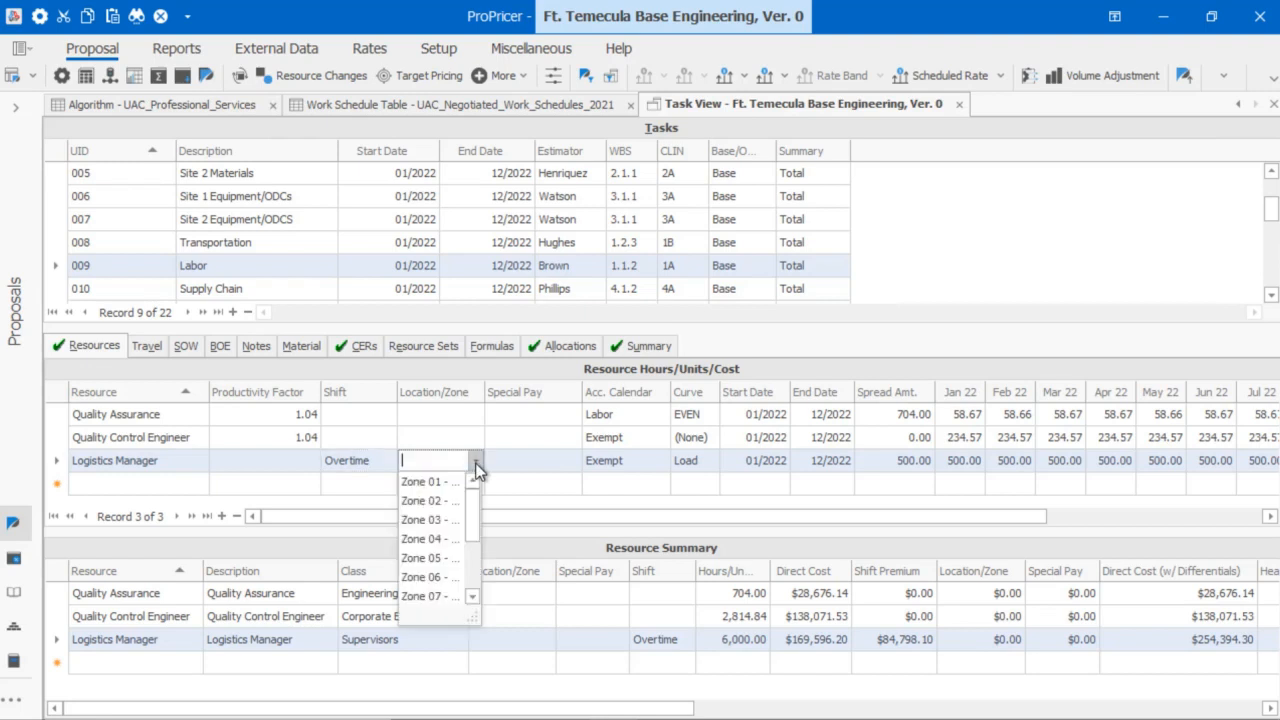
left_click(420, 520)
Set the Logistics Manager's special pay to Hazard Pay ($110,237.53) and save.
left_click(570, 465)
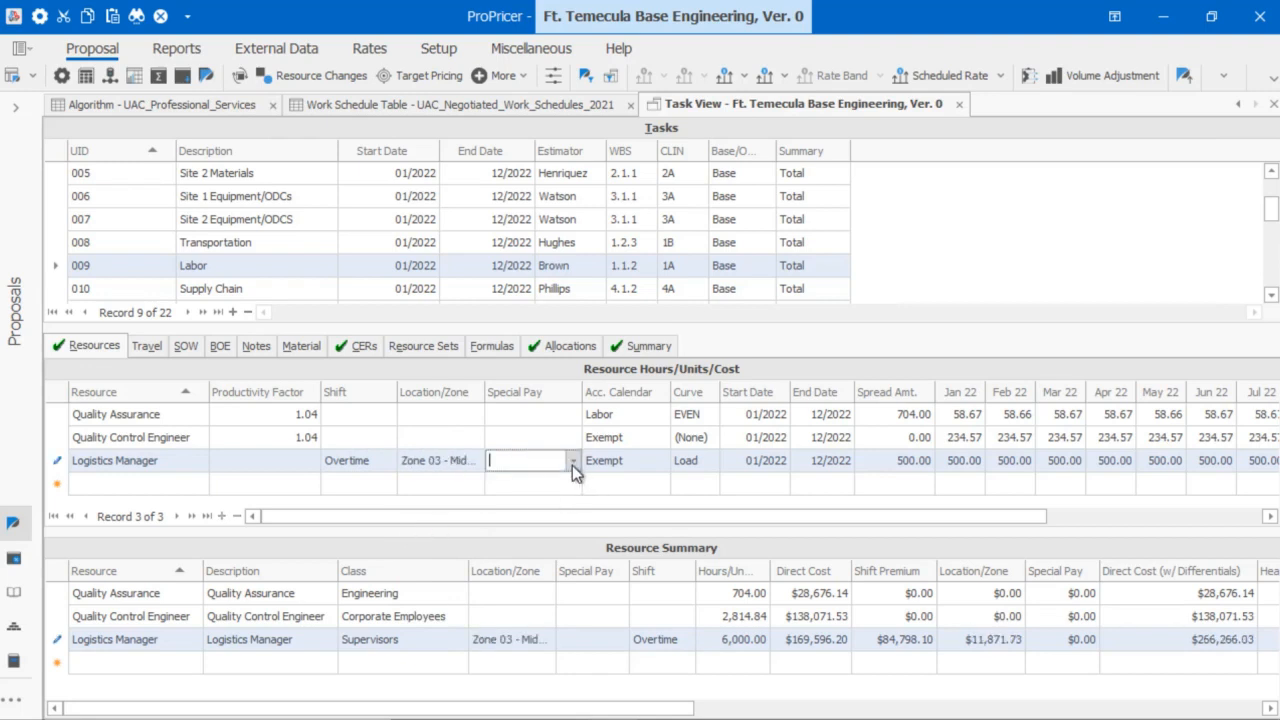
left_click(572, 462)
left_click(530, 519)
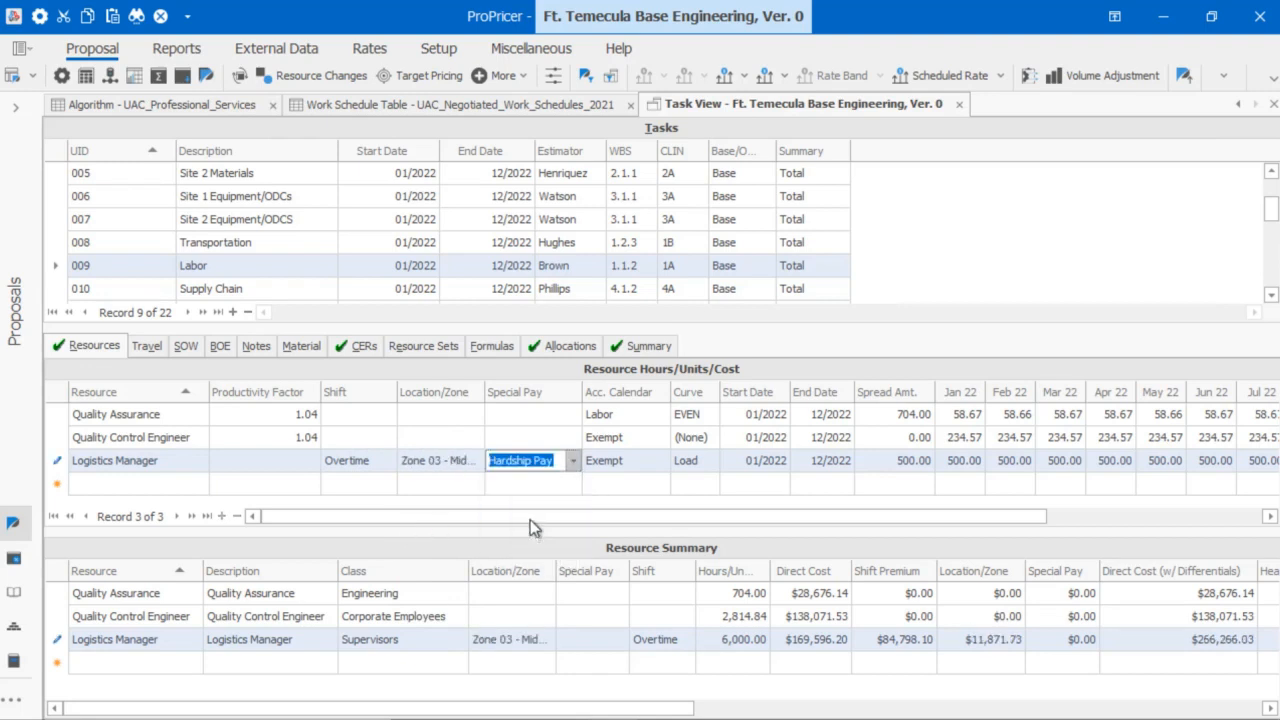
left_click(575, 459)
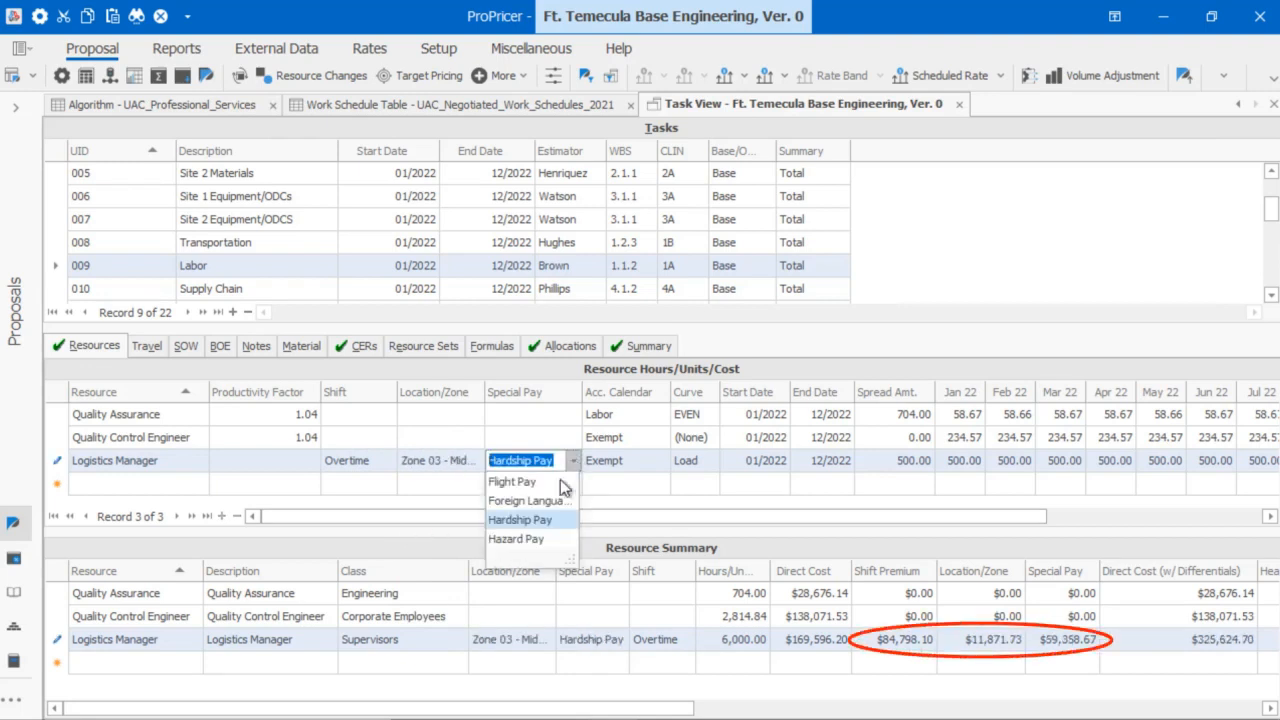
left_click(538, 536)
key("ctrl+s")
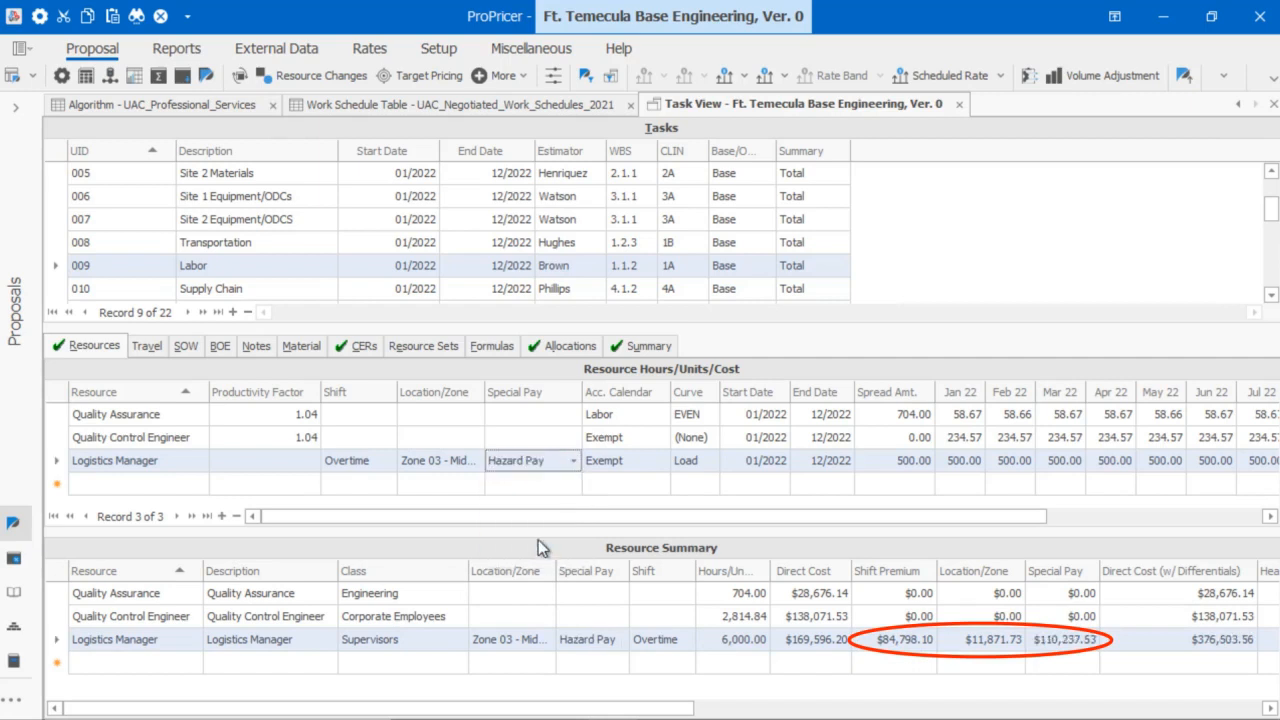